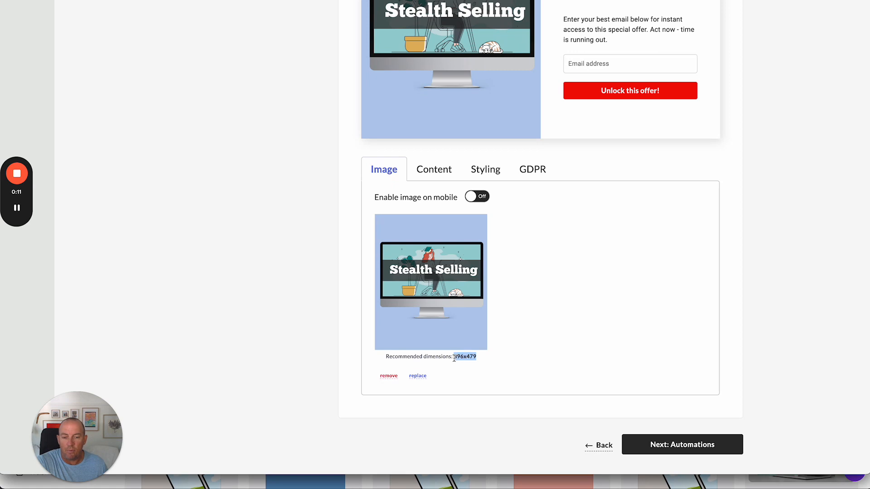
Check the popup's recommended image dimensions and switch over to Canva
{"action": "left_click", "coordinate": [496, 366]}
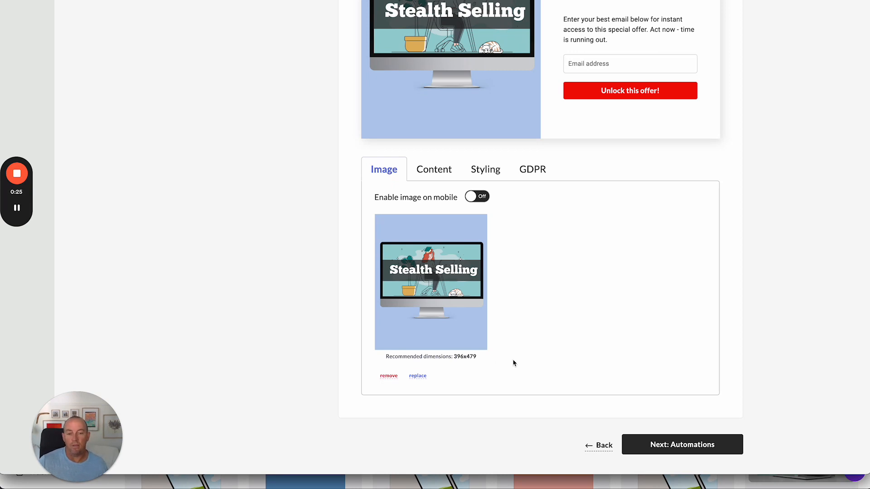
{"action": "left_click", "coordinate": [534, 487]}
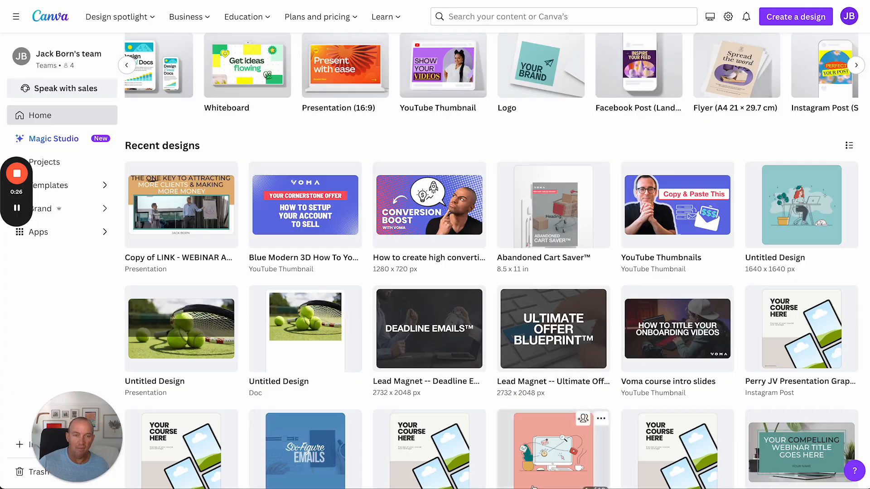
{"action": "key", "text": "super+grave"}
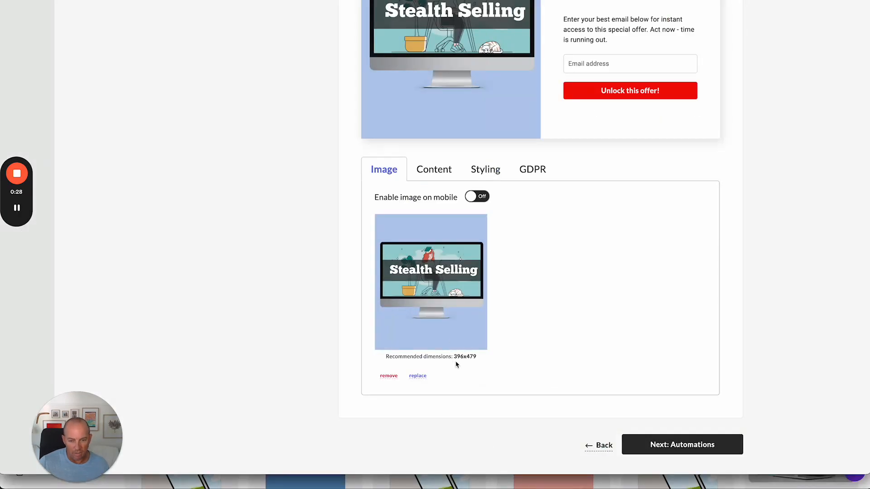
{"action": "key", "text": "super+grave"}
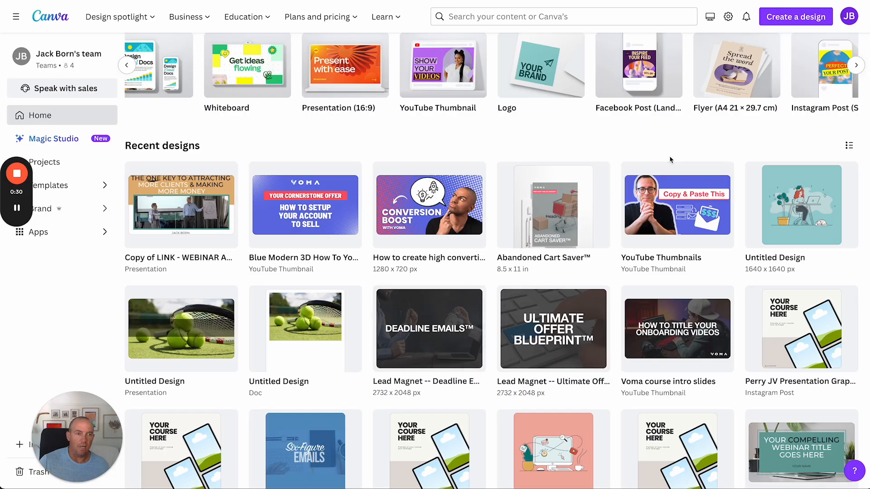
Create a new custom-size design of 396 × 479 px
{"action": "left_click", "coordinate": [787, 21]}
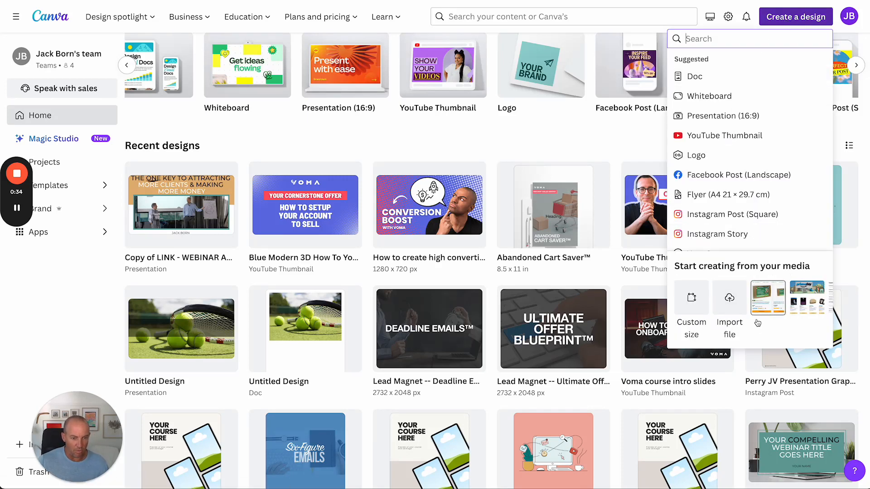
{"action": "left_click", "coordinate": [691, 309]}
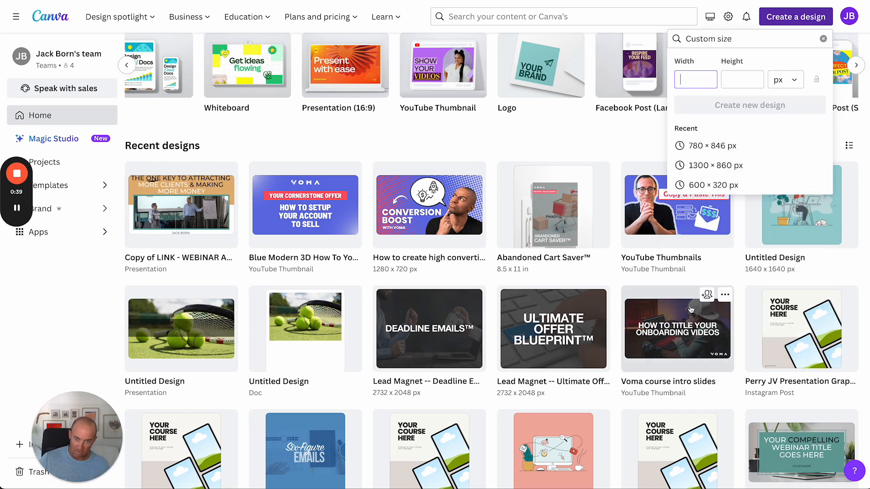
{"action": "type", "text": "396"}
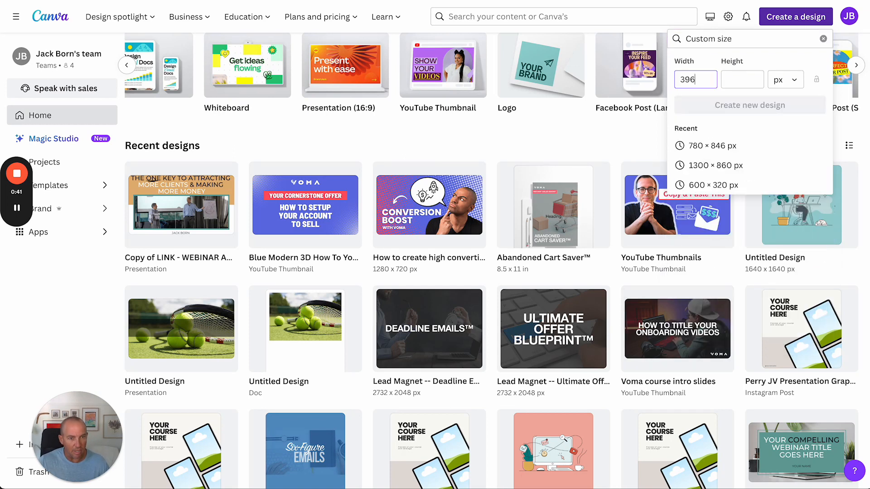
{"action": "key", "text": "Tab"}
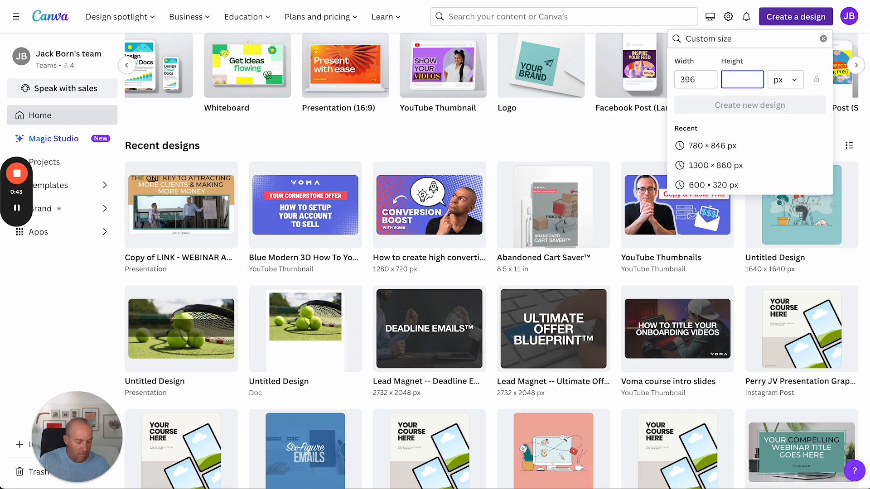
{"action": "type", "text": "479"}
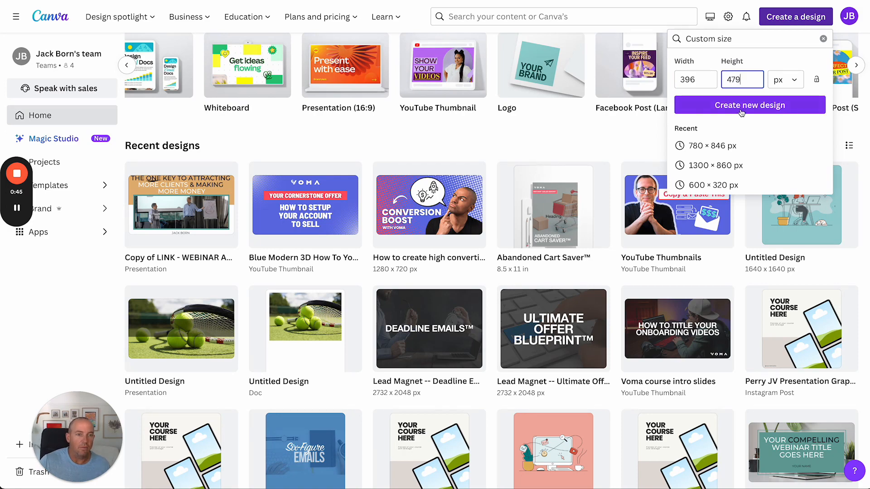
{"action": "left_click", "coordinate": [742, 111]}
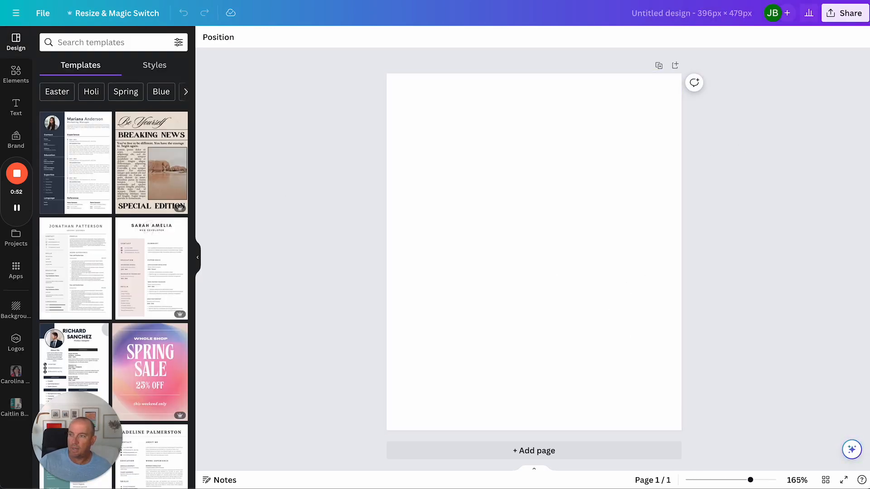
Bring ss-square.png from the Voma Quick Demo folder into the design by dropping it onto the page
{"action": "key", "text": "super+Tab"}
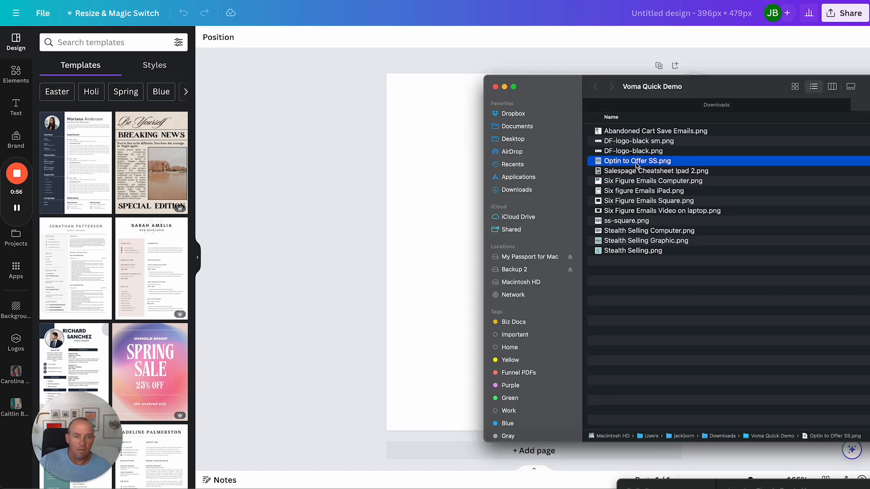
{"action": "left_click", "coordinate": [633, 222]}
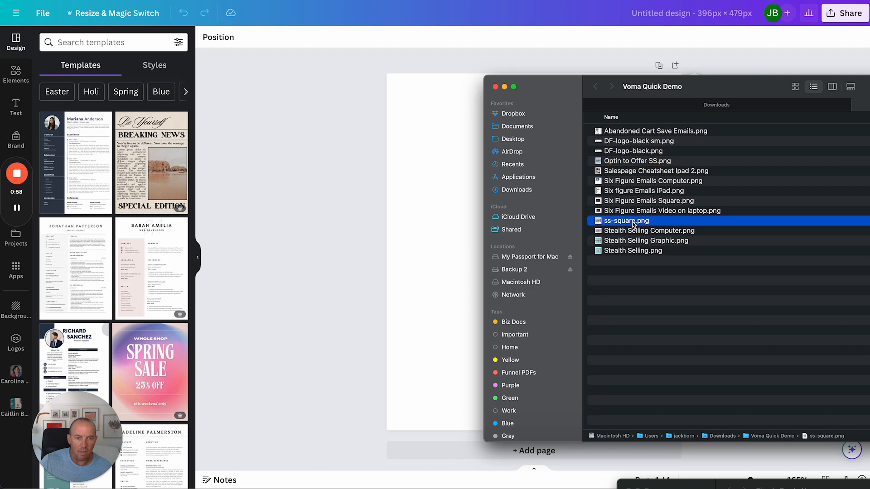
{"action": "key", "text": "space"}
{"action": "key", "text": "space"}
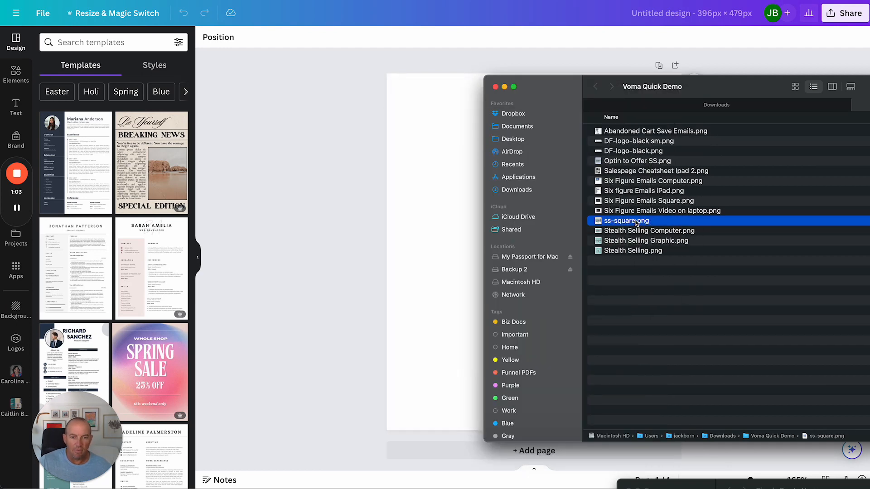
{"action": "left_click_drag", "start_coordinate": [636, 222], "coordinate": [433, 220]}
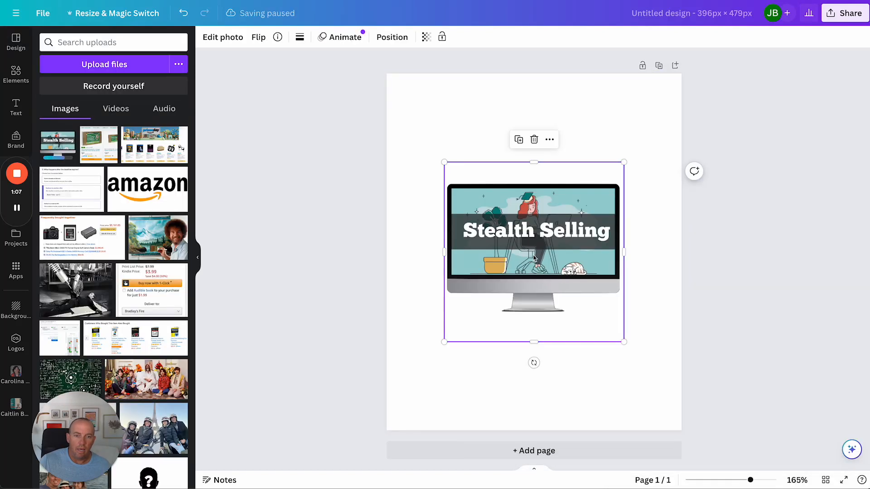
Enlarge and reposition the Stealth Selling image so it spans nearly the full page width
{"action": "mouse_move", "coordinate": [547, 249]}
{"action": "left_mouse_down"}
{"action": "mouse_move", "coordinate": [534, 248]}
{"action": "mouse_move", "coordinate": [534, 232]}
{"action": "mouse_move", "coordinate": [535, 257]}
{"action": "left_mouse_up"}
{"action": "left_click_drag", "start_coordinate": [624, 341], "coordinate": [680, 398]}
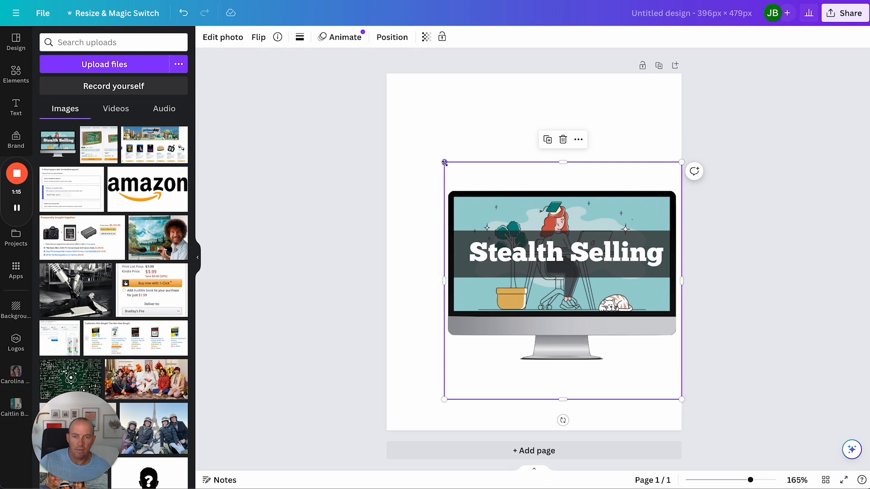
{"action": "left_click_drag", "start_coordinate": [445, 163], "coordinate": [410, 128]}
{"action": "left_click_drag", "start_coordinate": [579, 311], "coordinate": [567, 300]}
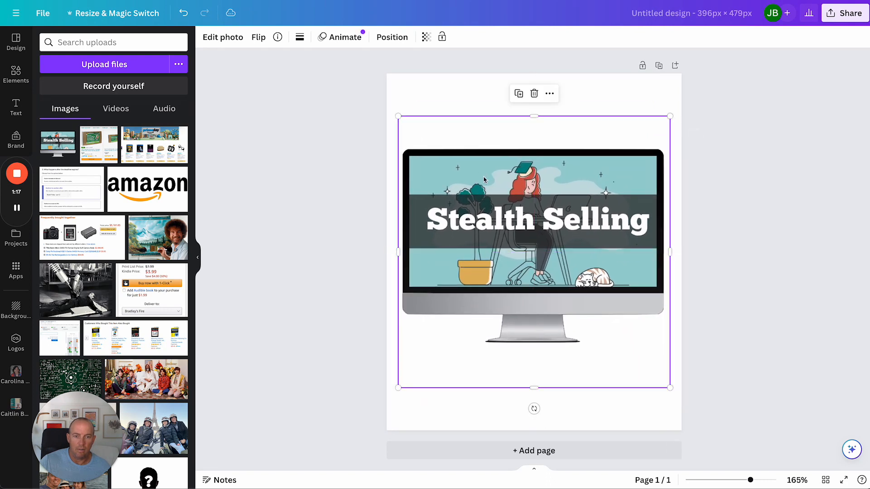
{"action": "left_click", "coordinate": [612, 402]}
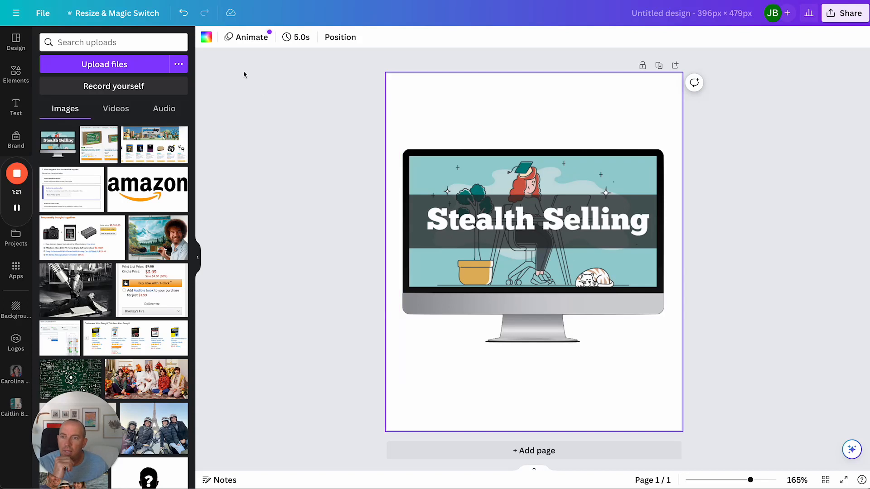
Set the page background colour to the teal brand secondary colour
{"action": "left_click", "coordinate": [206, 38]}
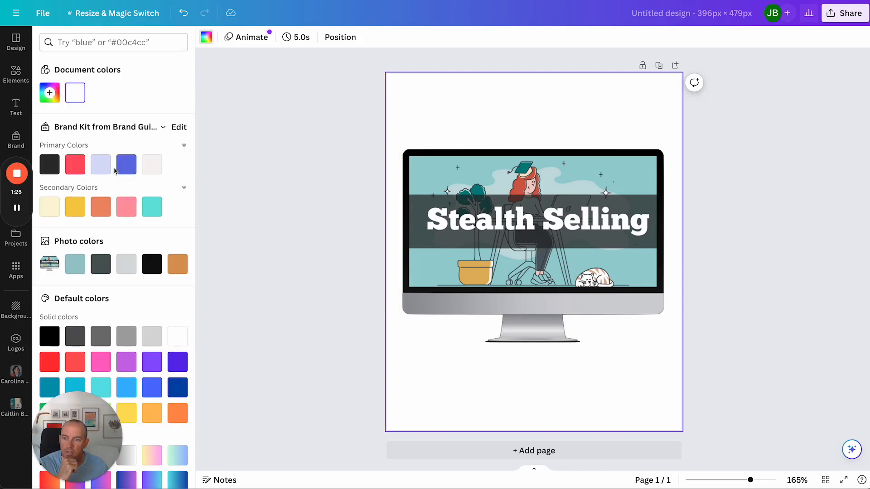
{"action": "left_click", "coordinate": [127, 166]}
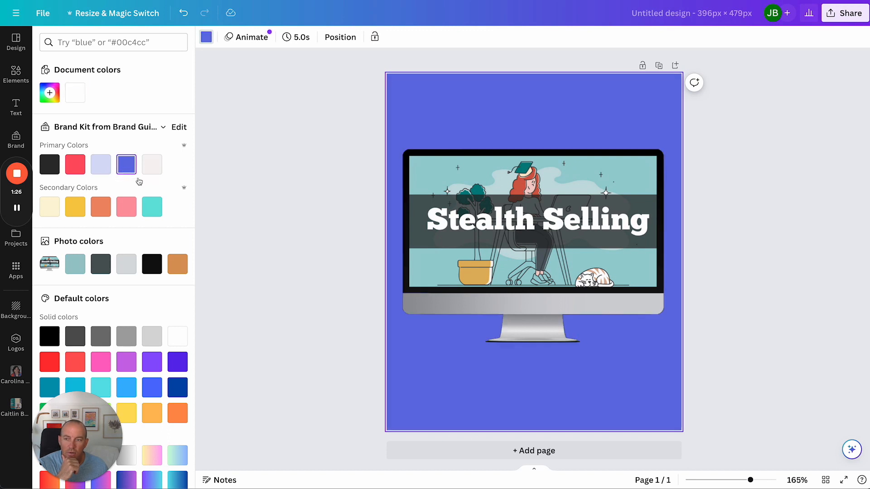
{"action": "left_click", "coordinate": [155, 212]}
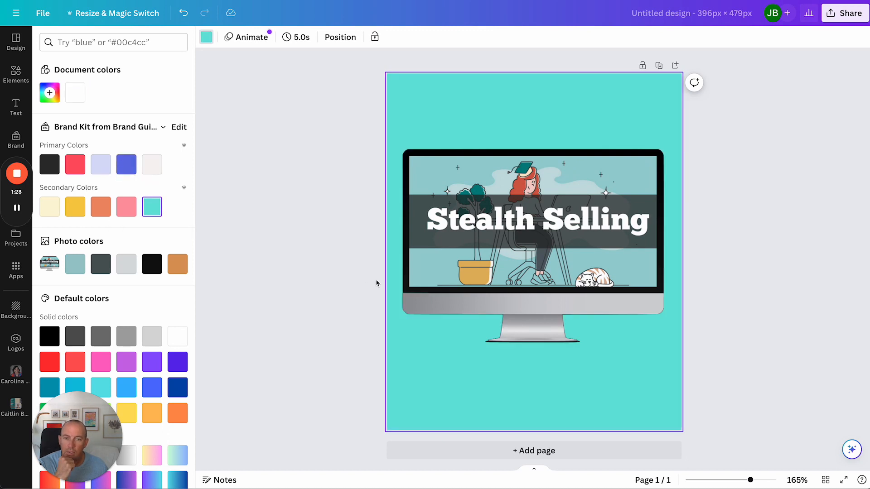
{"action": "key", "text": "Escape"}
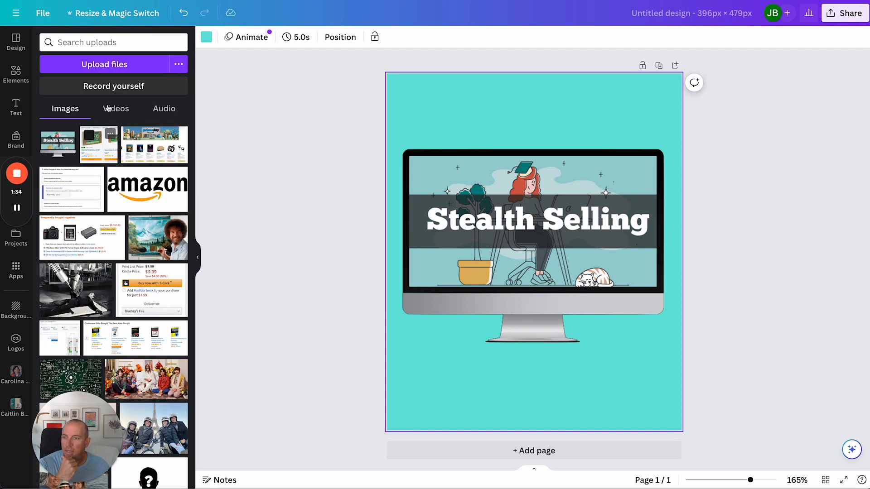
Search the elements library for "free" and browse the graphics results
{"action": "left_click", "coordinate": [14, 75]}
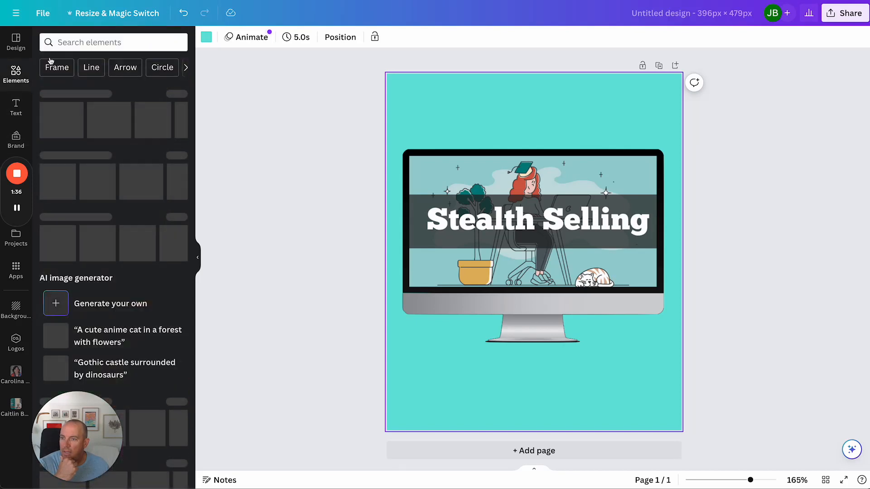
{"action": "left_click", "coordinate": [79, 40]}
{"action": "type", "text": "free"}
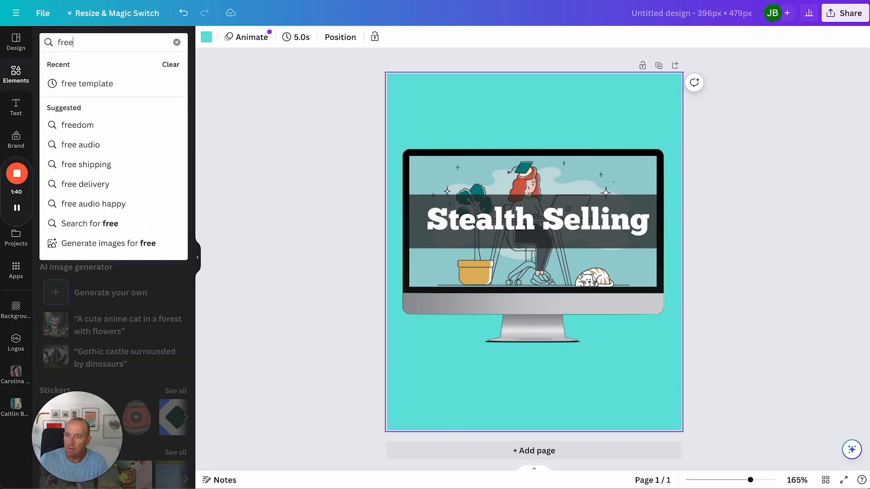
{"action": "key", "text": "Return"}
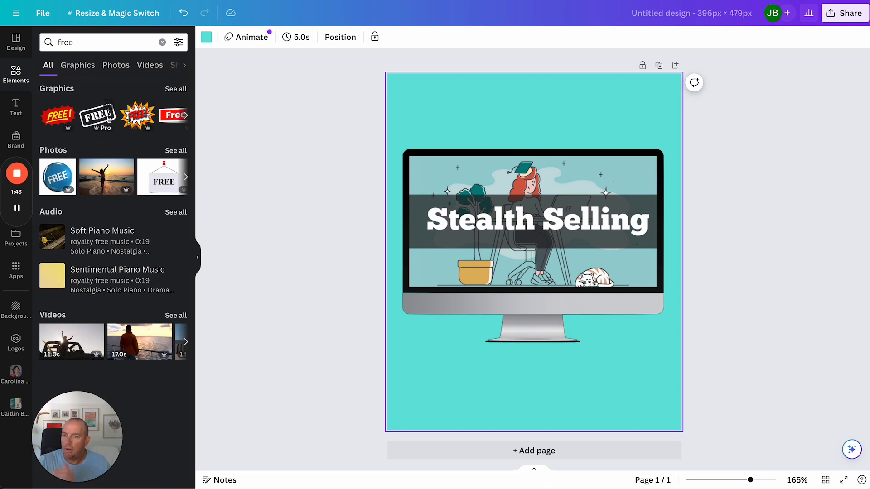
{"action": "scroll", "coordinate": [107, 119], "scroll_direction": "right", "scroll_amount": 3}
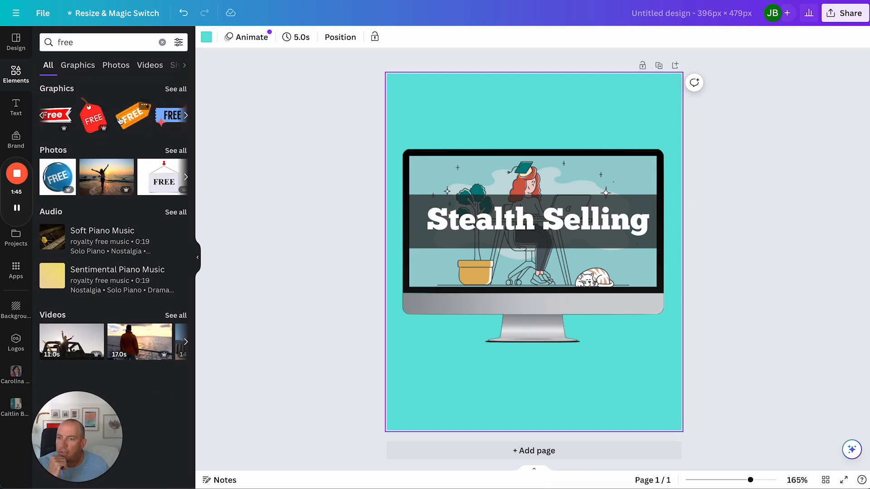
{"action": "scroll", "coordinate": [109, 119], "scroll_direction": "right", "scroll_amount": 5}
{"action": "scroll", "coordinate": [120, 119], "scroll_direction": "right", "scroll_amount": 3}
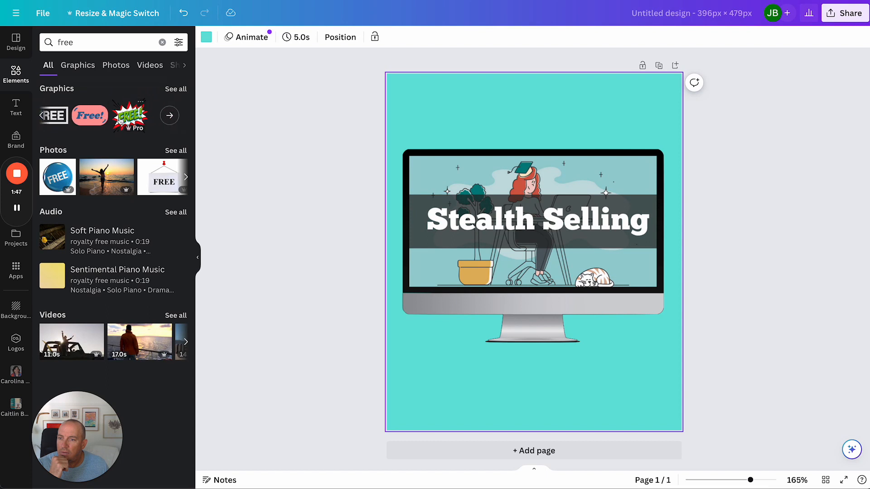
{"action": "scroll", "coordinate": [120, 120], "scroll_direction": "right", "scroll_amount": 5}
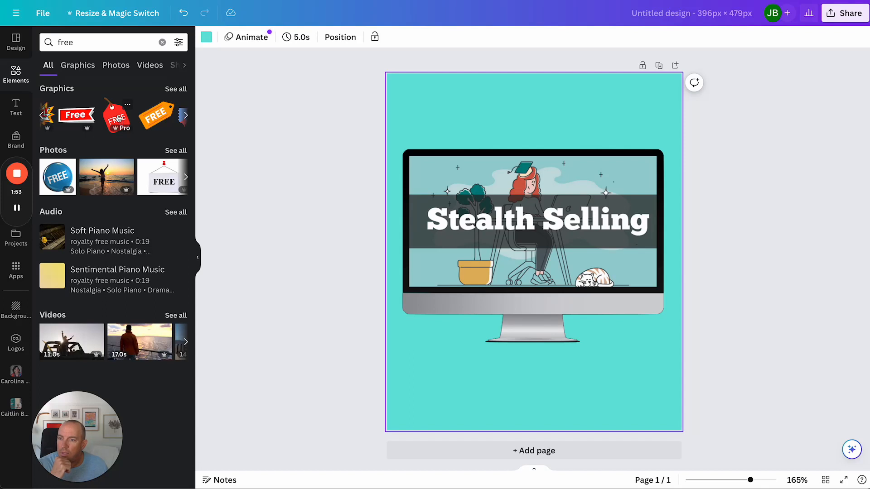
{"action": "left_click", "coordinate": [119, 119]}
{"action": "left_click_drag", "start_coordinate": [525, 271], "coordinate": [584, 327]}
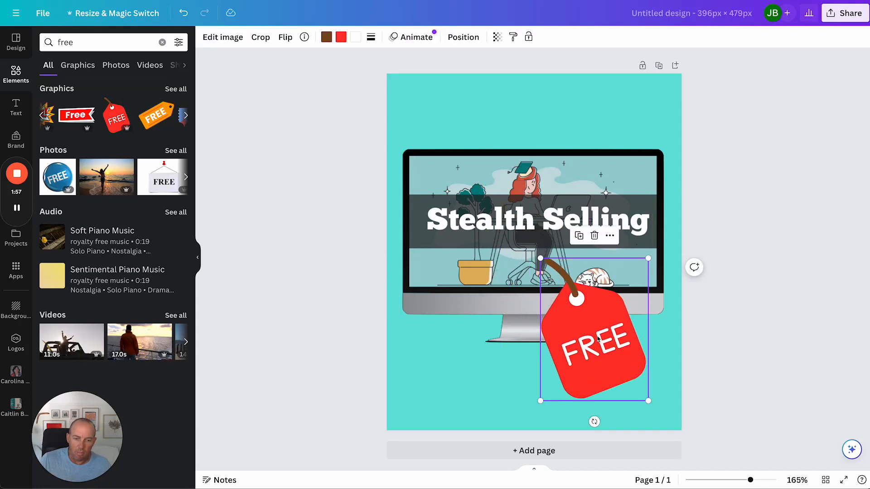
{"action": "key", "text": "Delete"}
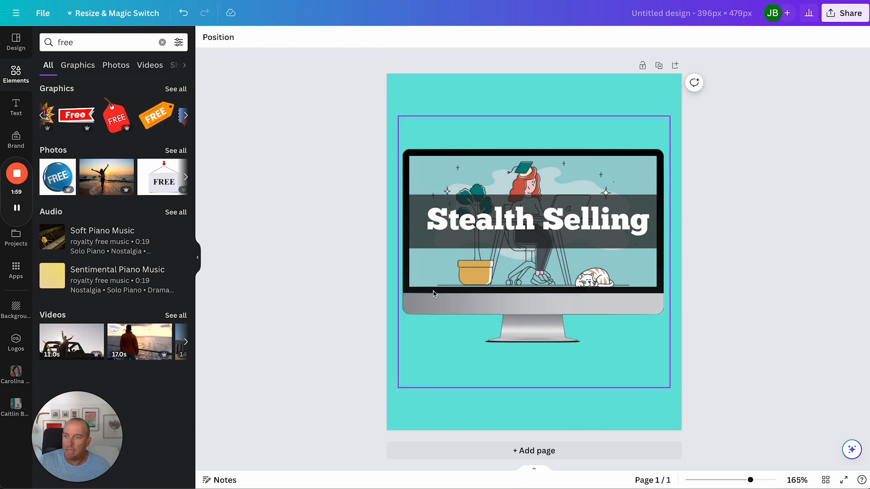
Add the black FREE stamp graphic, enlarge it, and place it in the page's lower-right corner
{"action": "scroll", "coordinate": [100, 116], "scroll_direction": "right", "scroll_amount": 5}
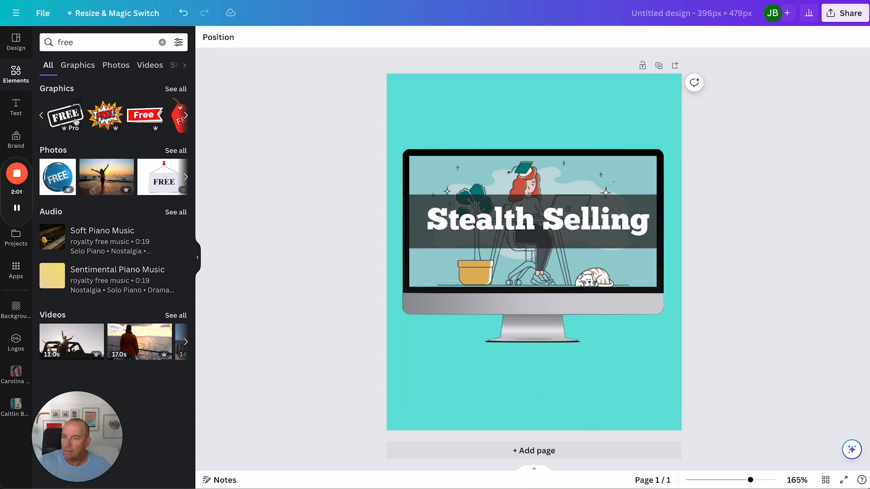
{"action": "left_click", "coordinate": [73, 118]}
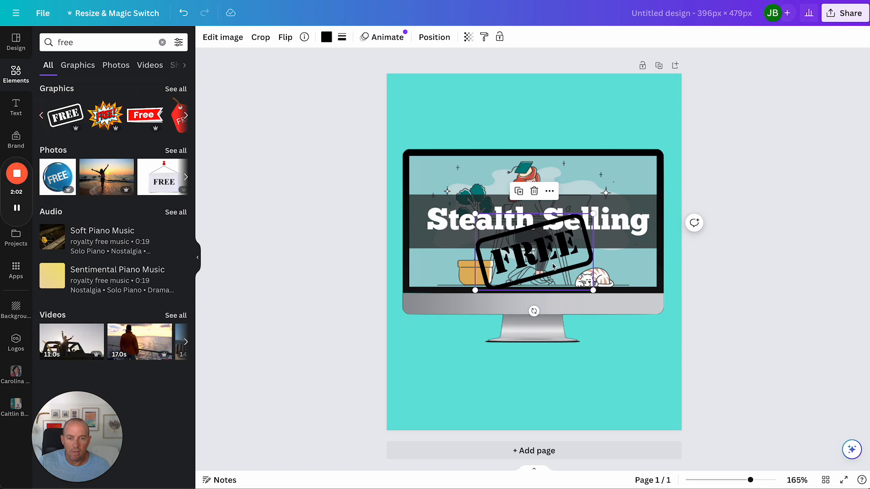
{"action": "left_click_drag", "start_coordinate": [552, 263], "coordinate": [493, 121]}
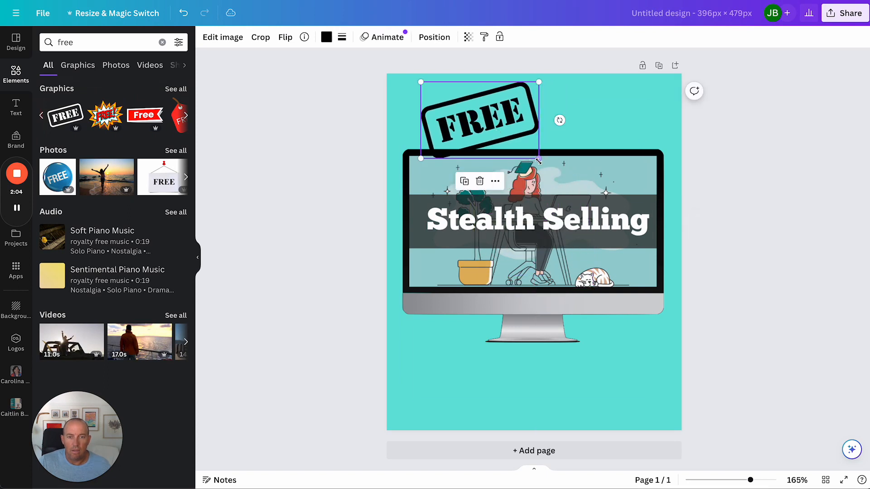
{"action": "left_click_drag", "start_coordinate": [539, 158], "coordinate": [577, 182]}
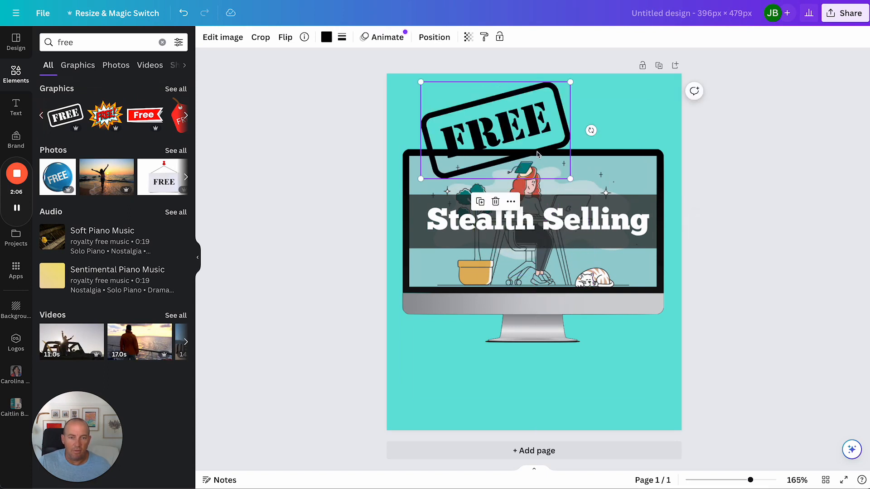
{"action": "left_click_drag", "start_coordinate": [539, 156], "coordinate": [623, 397]}
{"action": "left_click", "coordinate": [751, 393]}
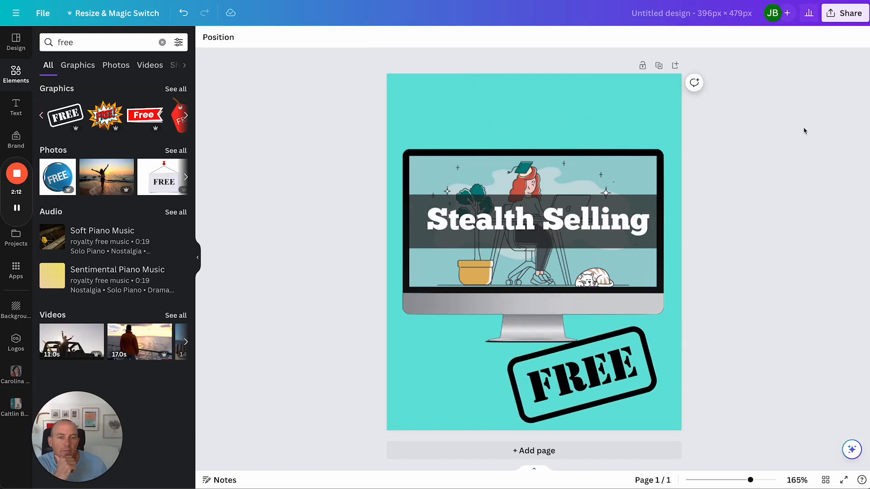
Download the design as a PNG at 396 × 479 px
{"action": "left_click", "coordinate": [839, 19]}
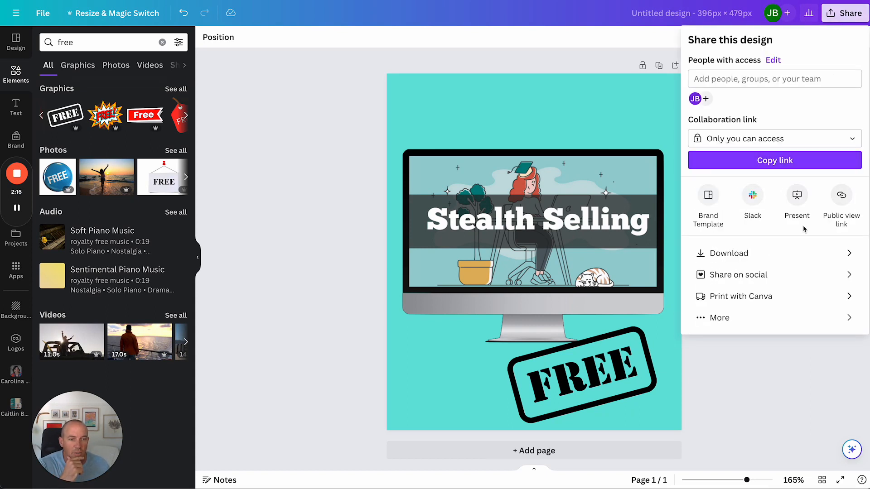
{"action": "left_click", "coordinate": [743, 255]}
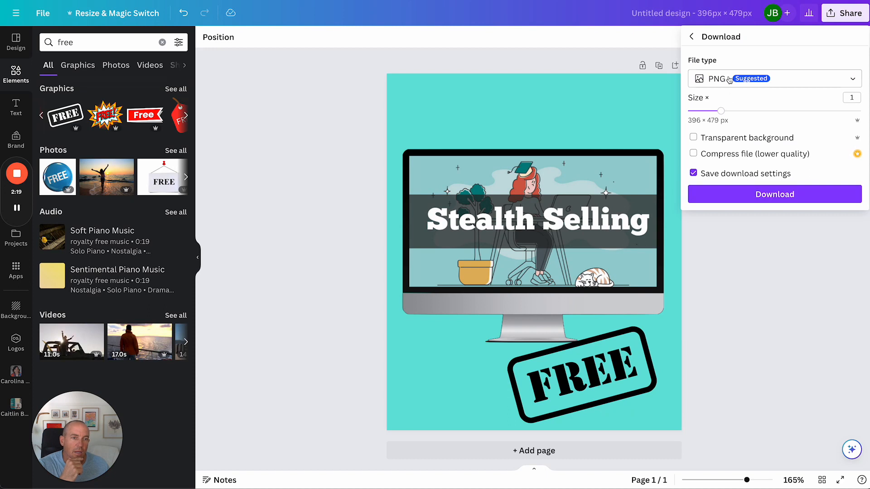
{"action": "left_click", "coordinate": [791, 196]}
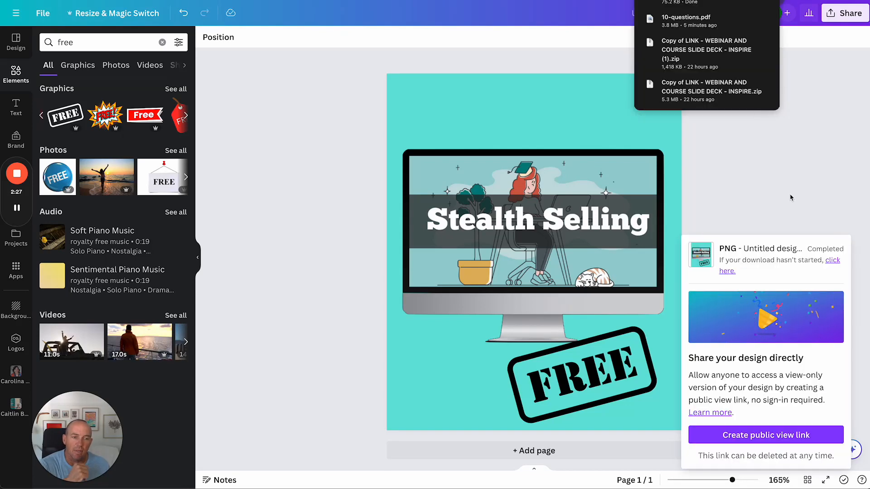
Open the Downloads folder in Finder and preview the downloaded design image
{"action": "key", "text": "super+Tab"}
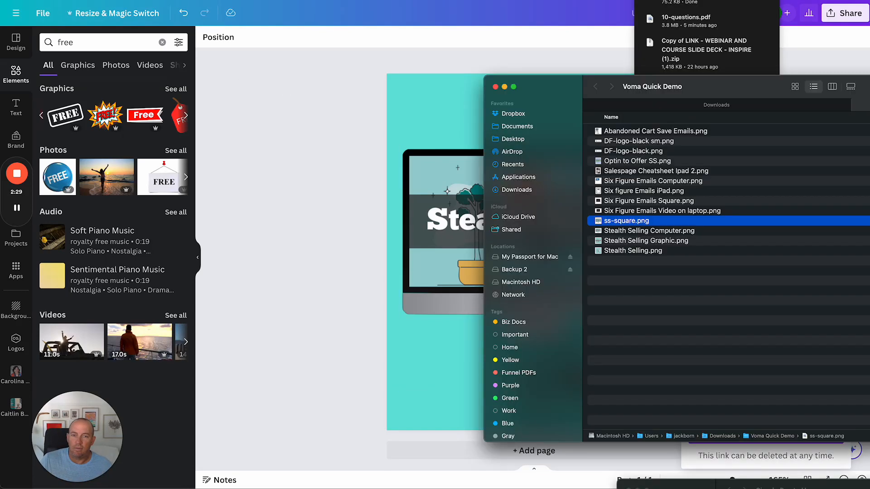
{"action": "key", "text": "super+alt+l"}
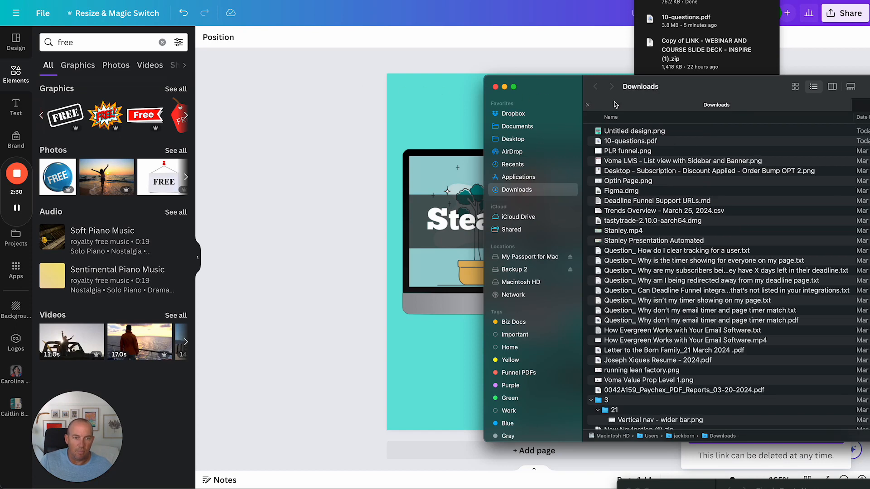
{"action": "left_click", "coordinate": [625, 131]}
{"action": "key", "text": "space"}
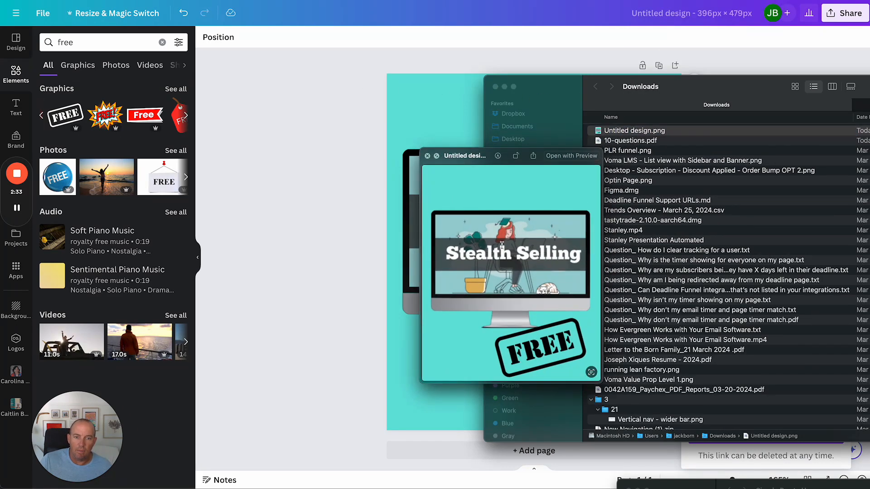
{"action": "key", "text": "space"}
{"action": "left_click", "coordinate": [363, 72]}
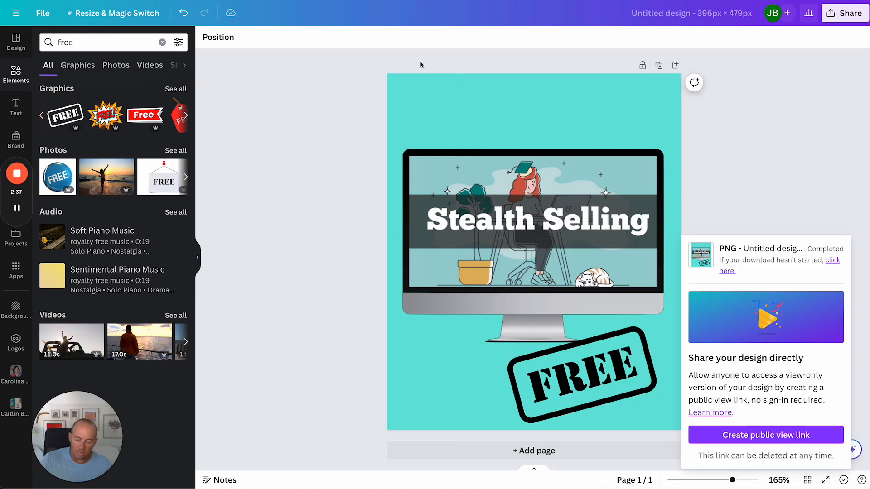
Switch to the Voma popup's appearance settings and open the image replace dialog with Drag & Drop import
{"action": "key", "text": "super+grave"}
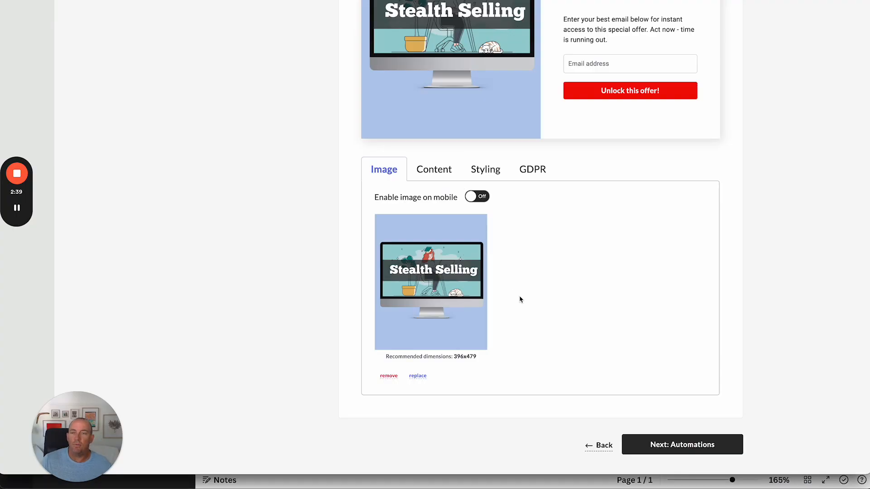
{"action": "scroll", "coordinate": [523, 293], "scroll_direction": "up", "scroll_amount": 5}
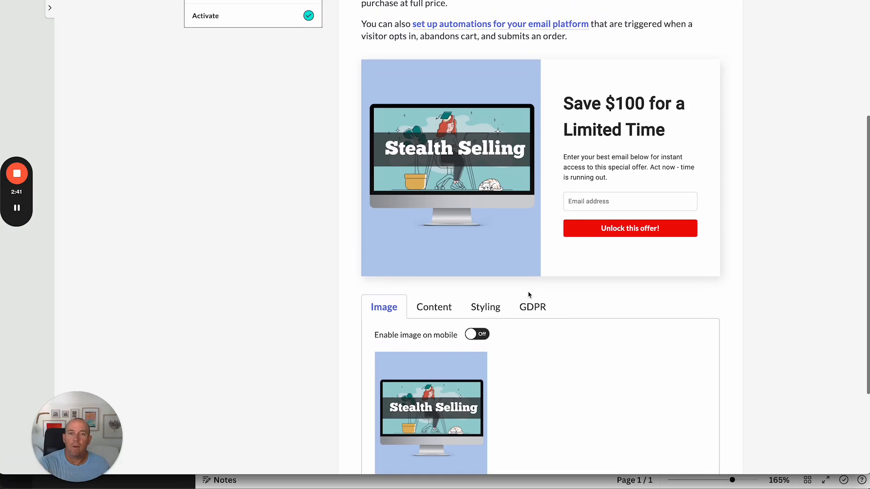
{"action": "scroll", "coordinate": [528, 294], "scroll_direction": "down", "scroll_amount": 2}
{"action": "scroll", "coordinate": [528, 296], "scroll_direction": "down", "scroll_amount": 1}
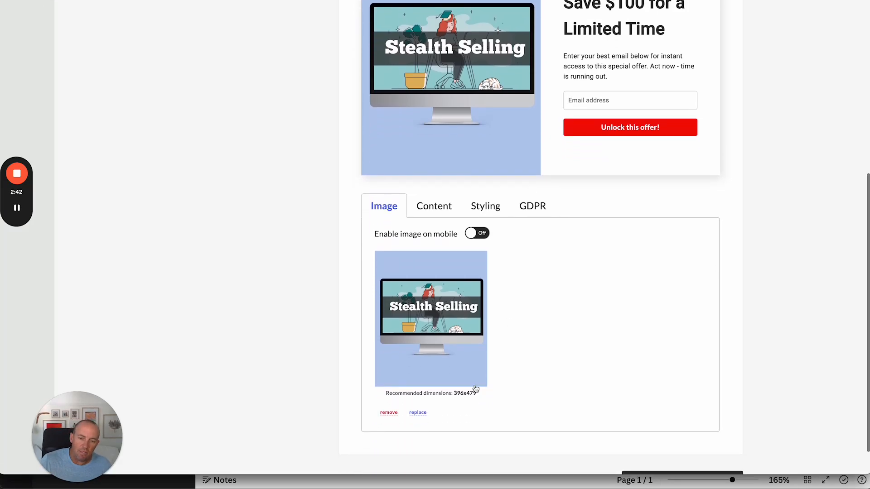
{"action": "left_click", "coordinate": [418, 412]}
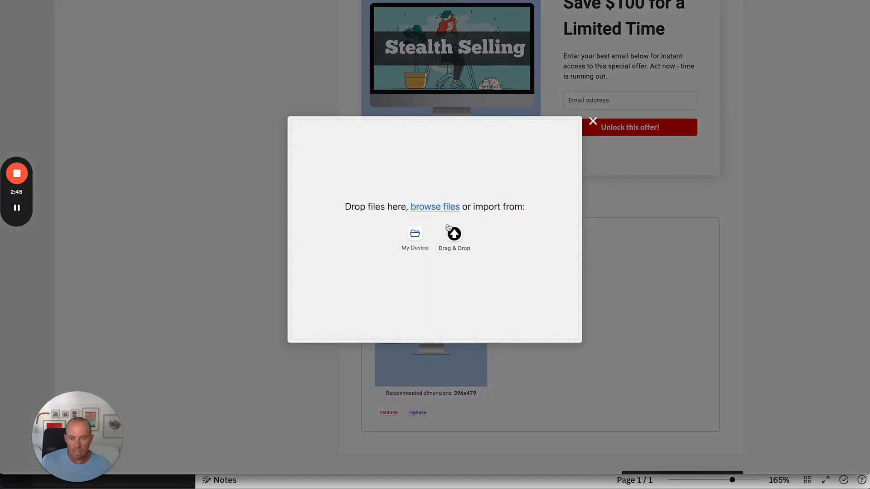
{"action": "left_click", "coordinate": [459, 237]}
Switch to Finder and rename the downloaded design file to Example upload
{"action": "key", "text": "super+Tab"}
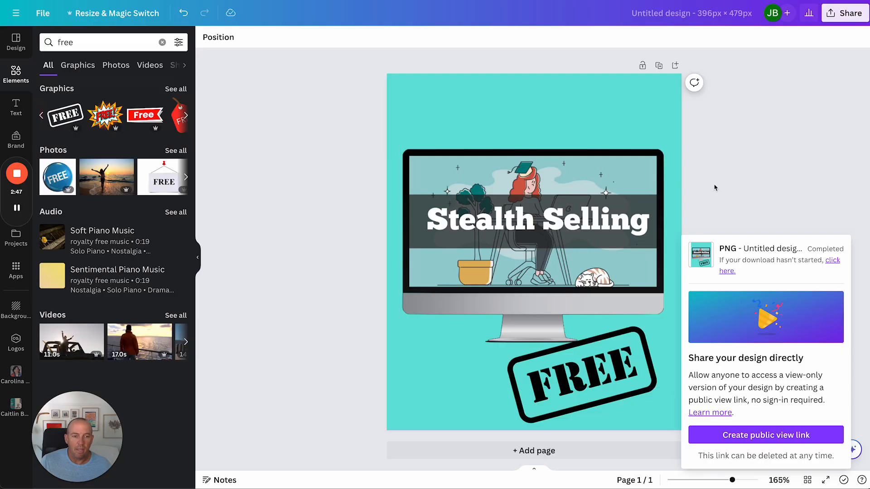
{"action": "key", "text": "super+Tab"}
{"action": "key", "text": "super+Tab"}
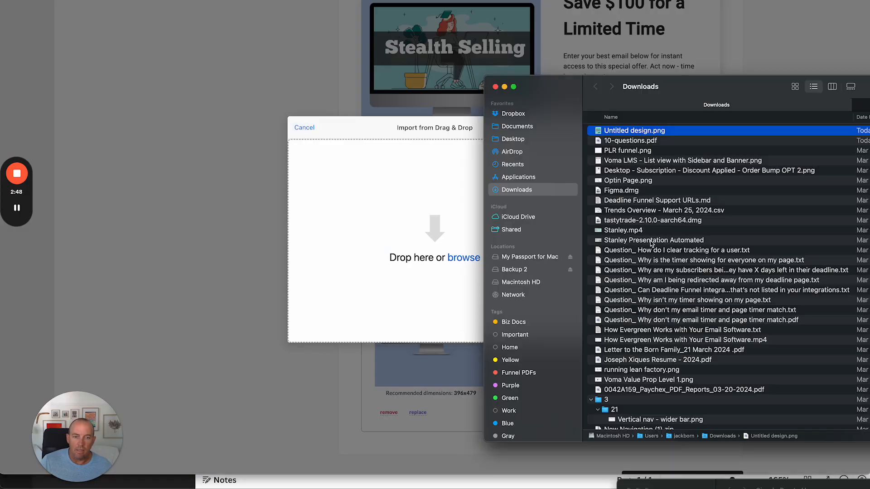
{"action": "left_click", "coordinate": [642, 132]}
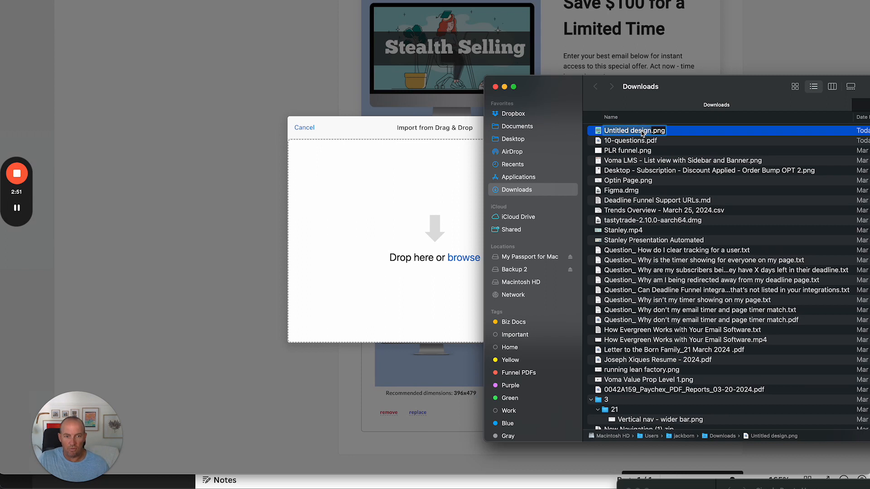
{"action": "type", "text": "Example upload"}
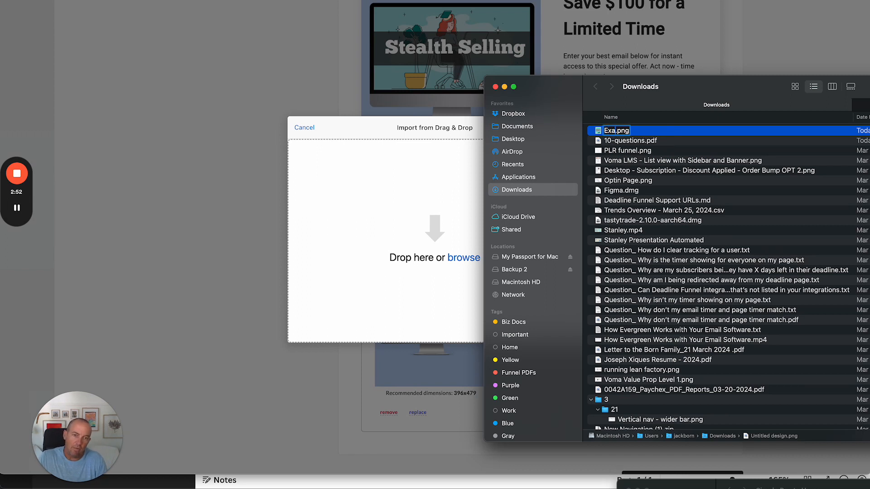
{"action": "key", "text": "Return"}
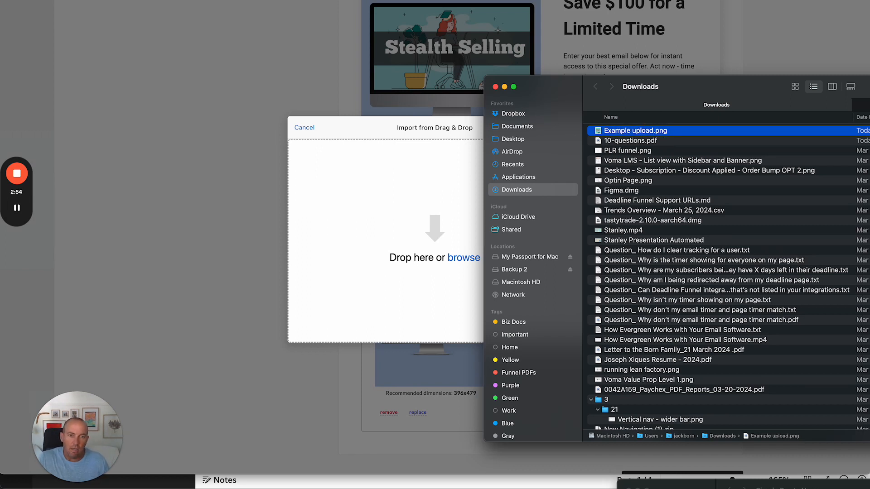
Drop Example upload.png into the import area, save the crop and upload it as the popup image
{"action": "left_click_drag", "start_coordinate": [628, 133], "coordinate": [453, 236]}
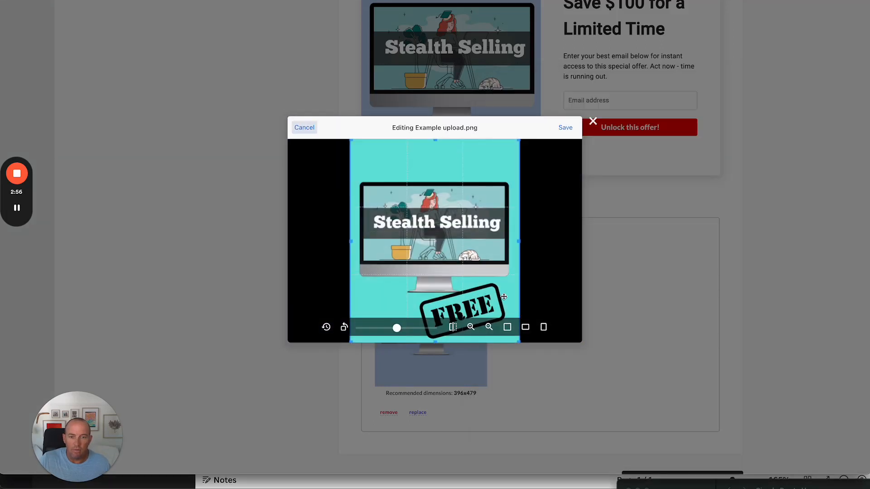
{"action": "left_click", "coordinate": [565, 128]}
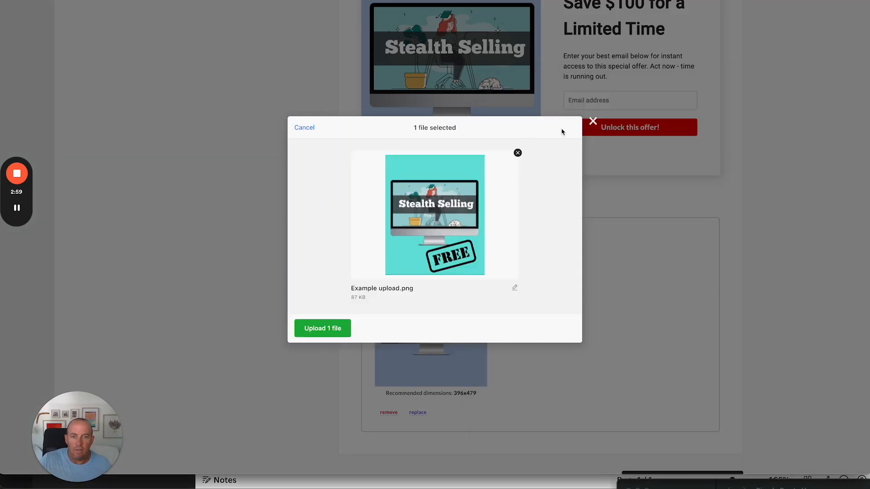
{"action": "left_click", "coordinate": [320, 329]}
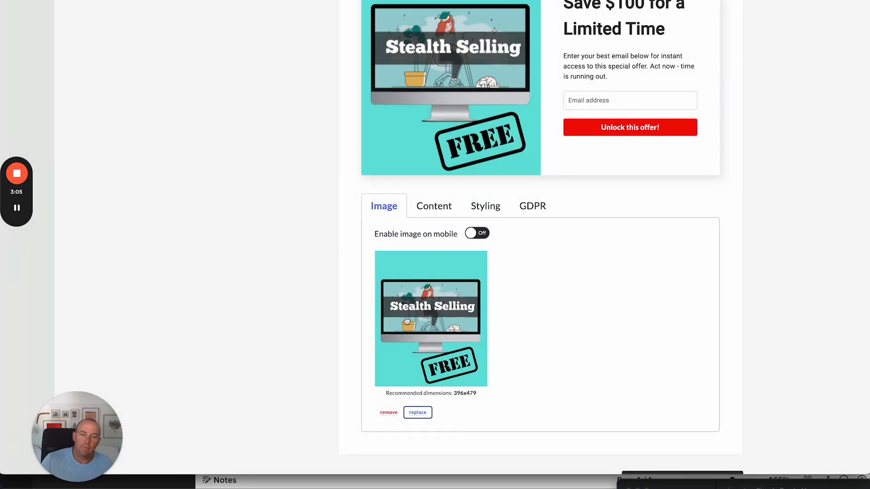
{"action": "scroll", "coordinate": [598, 329], "scroll_direction": "down", "scroll_amount": 3}
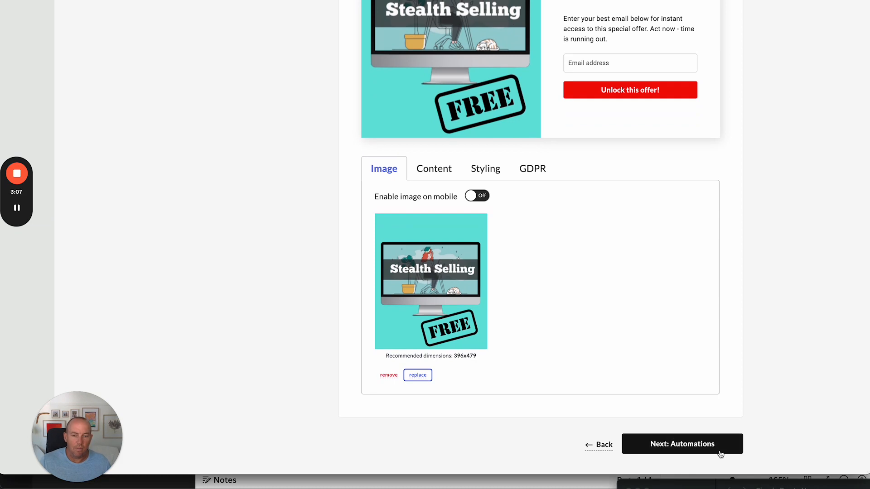
{"action": "scroll", "coordinate": [702, 300], "scroll_direction": "up", "scroll_amount": 5}
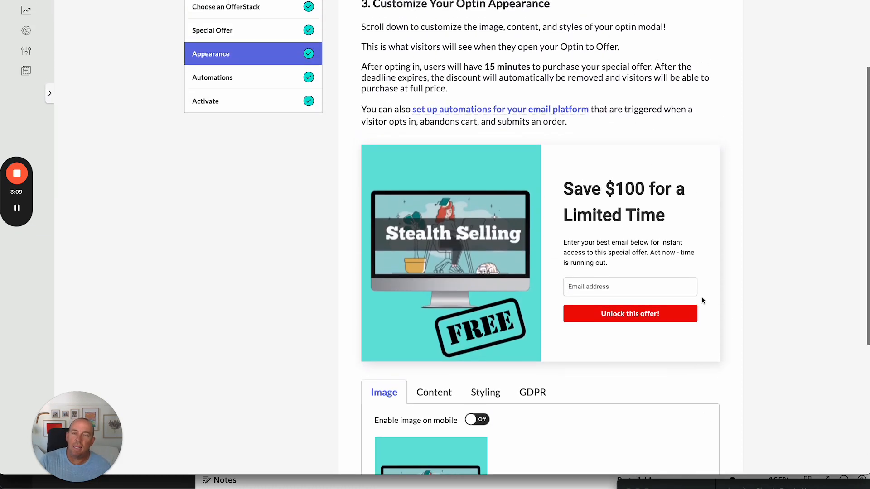